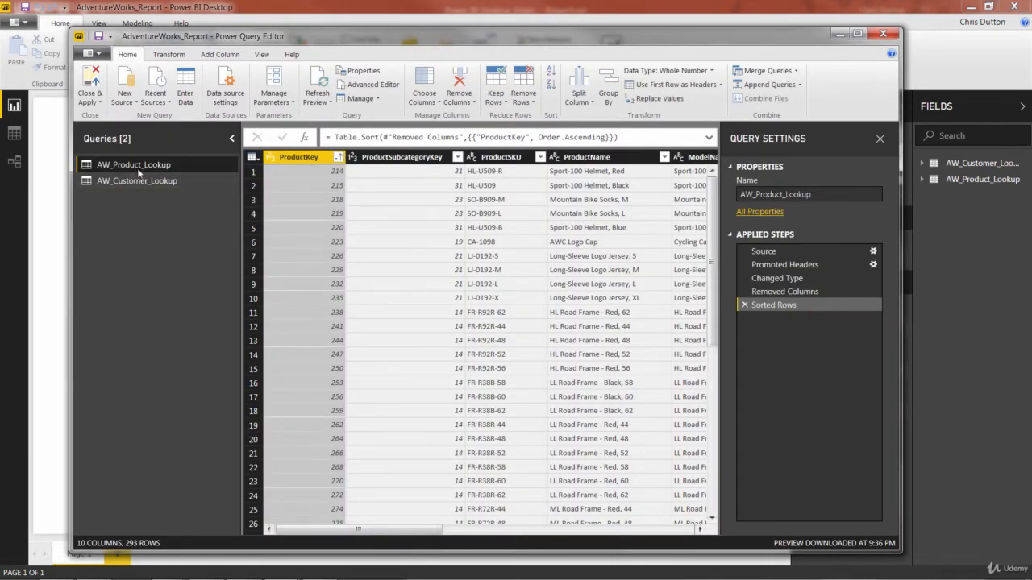
pyautogui.click(135, 181)
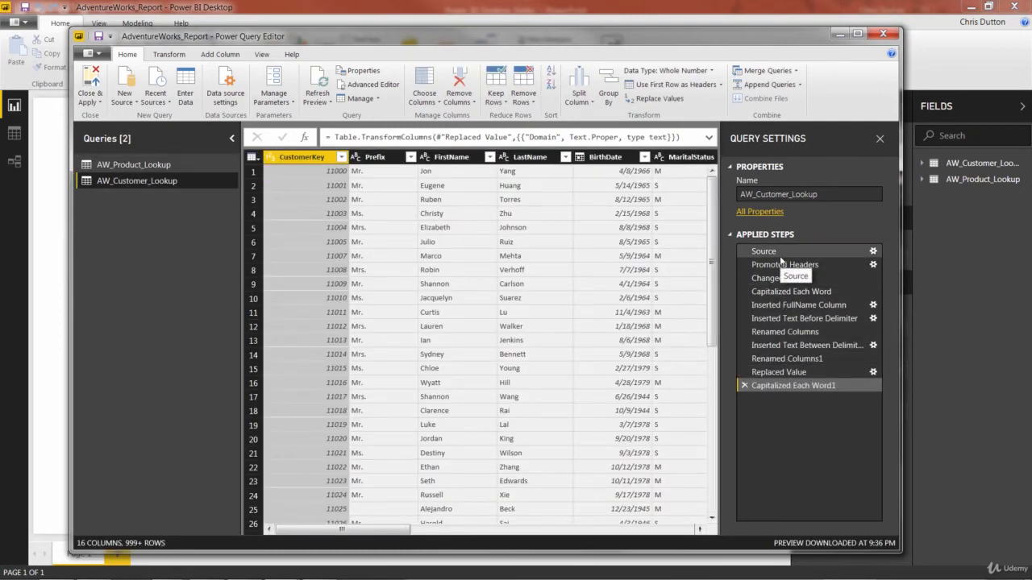
pyautogui.click(126, 165)
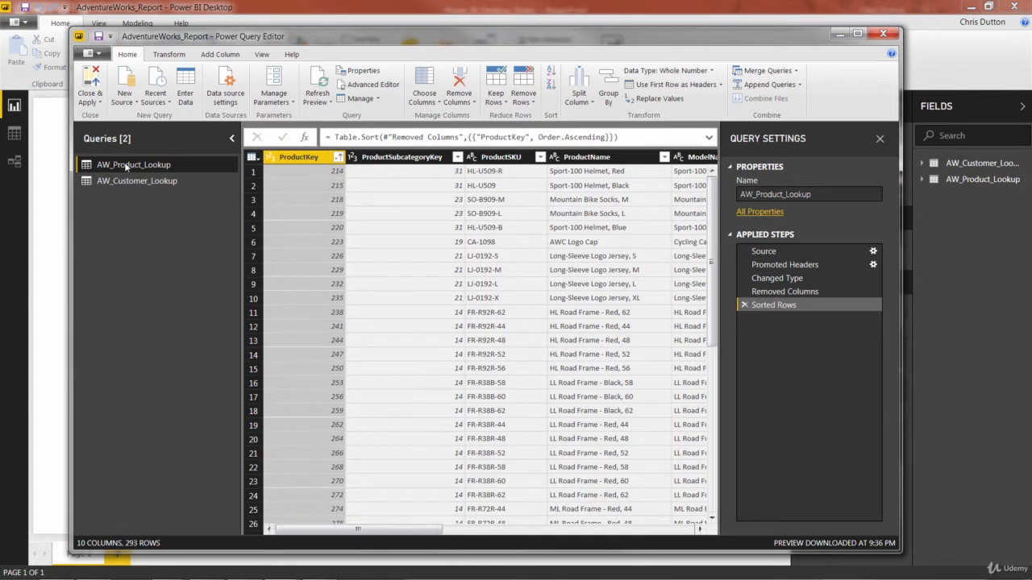
pyautogui.click(209, 55)
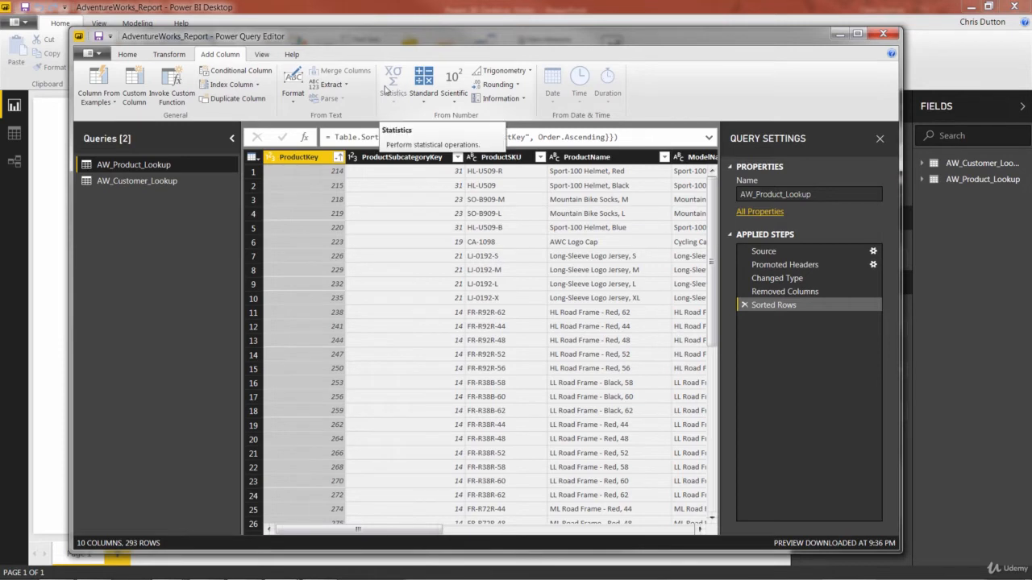
pyautogui.click(169, 57)
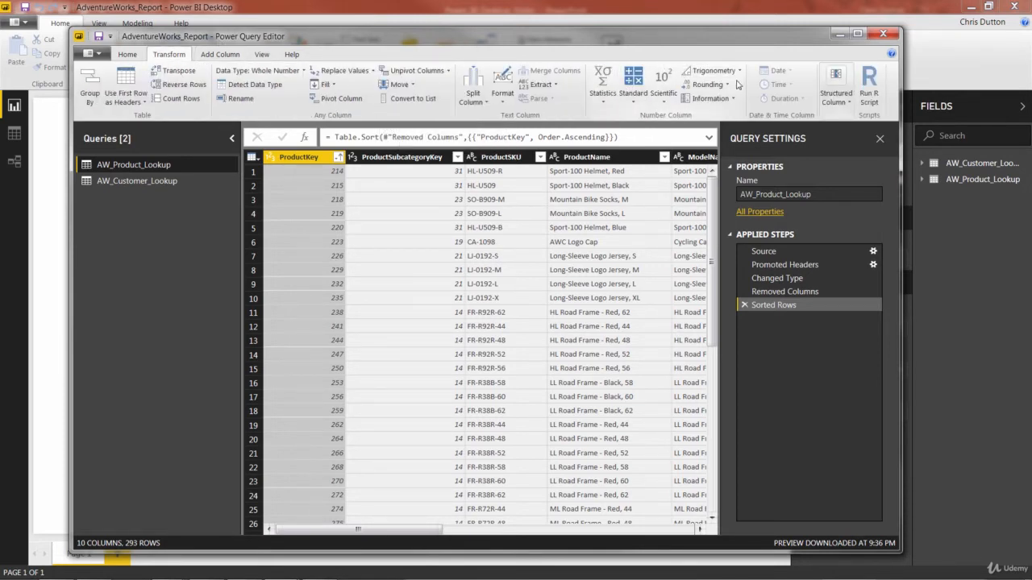
pyautogui.click(602, 100)
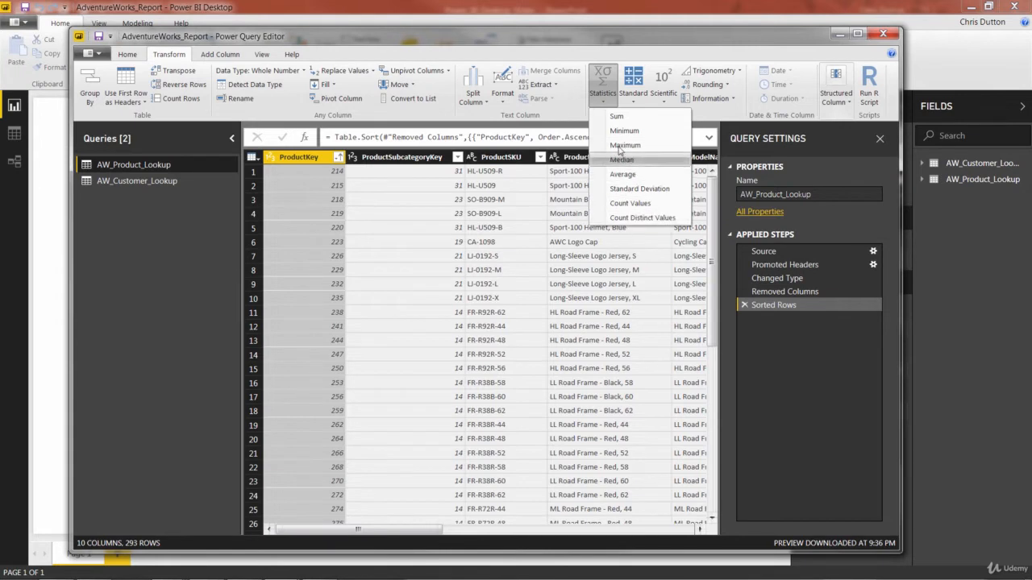
pyautogui.click(603, 100)
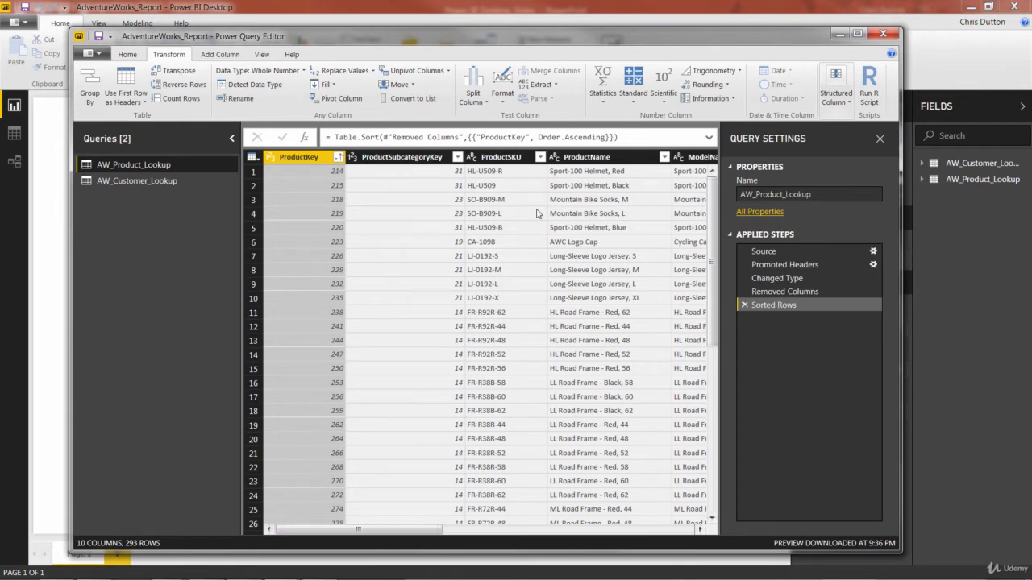
# Calculate the count of distinct values in the ProductName column, then remove the calculated step
pyautogui.click(604, 156)
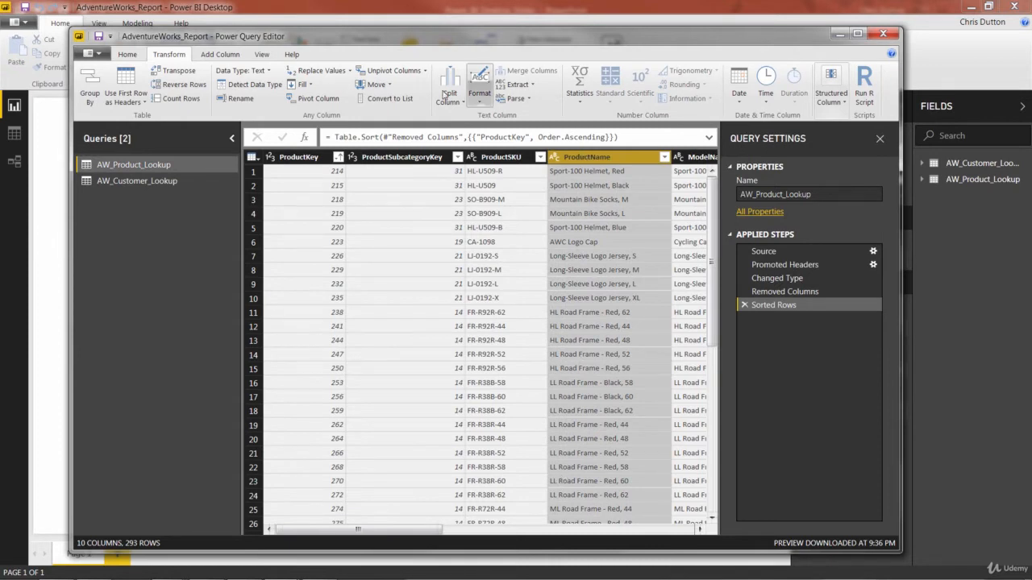
pyautogui.click(574, 95)
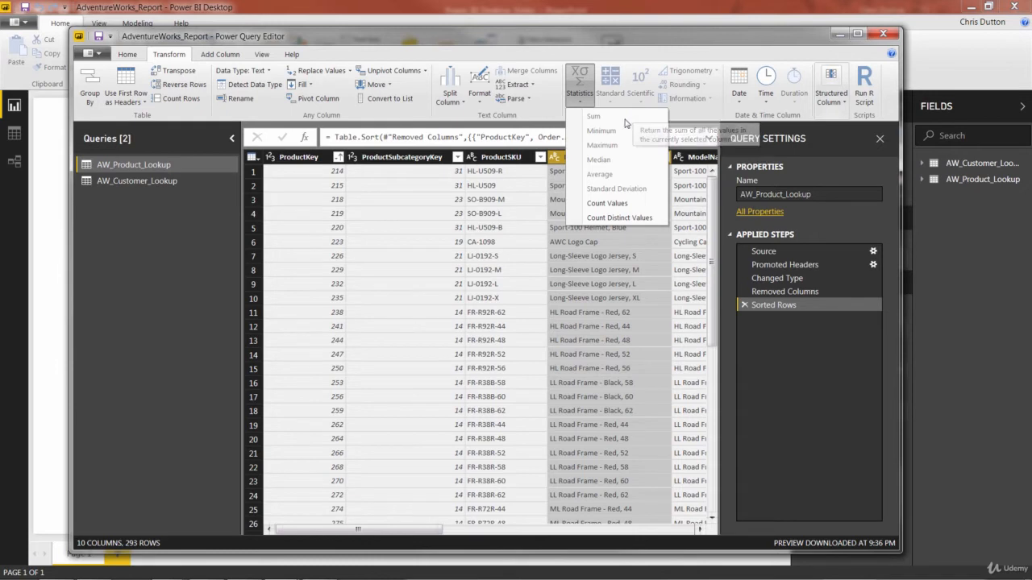
pyautogui.click(619, 218)
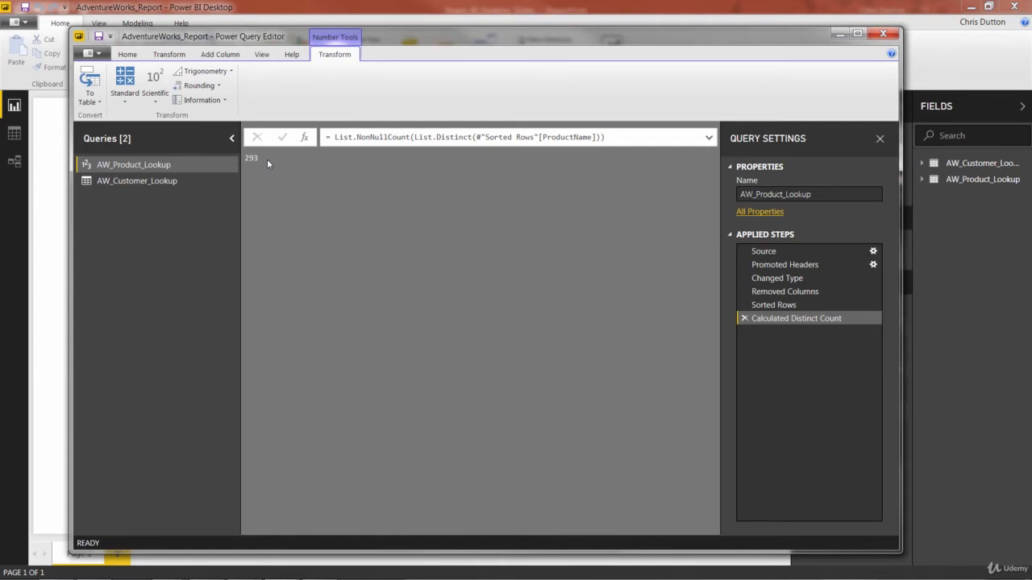
pyautogui.click(744, 319)
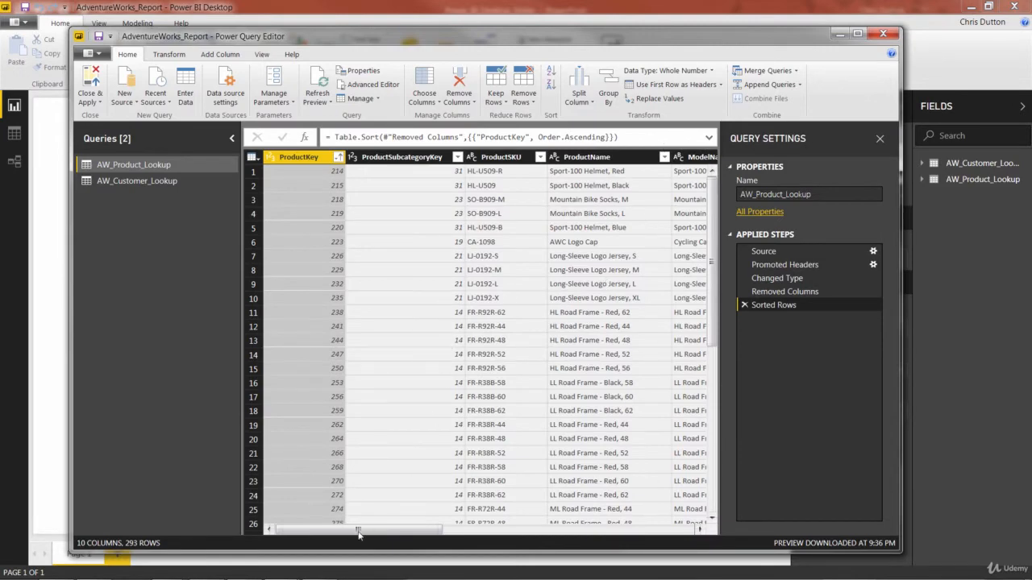
# Calculate the average of the ProductPrice column, then remove the calculated step
pyautogui.moveTo(370, 536); pyautogui.dragTo(620, 544)
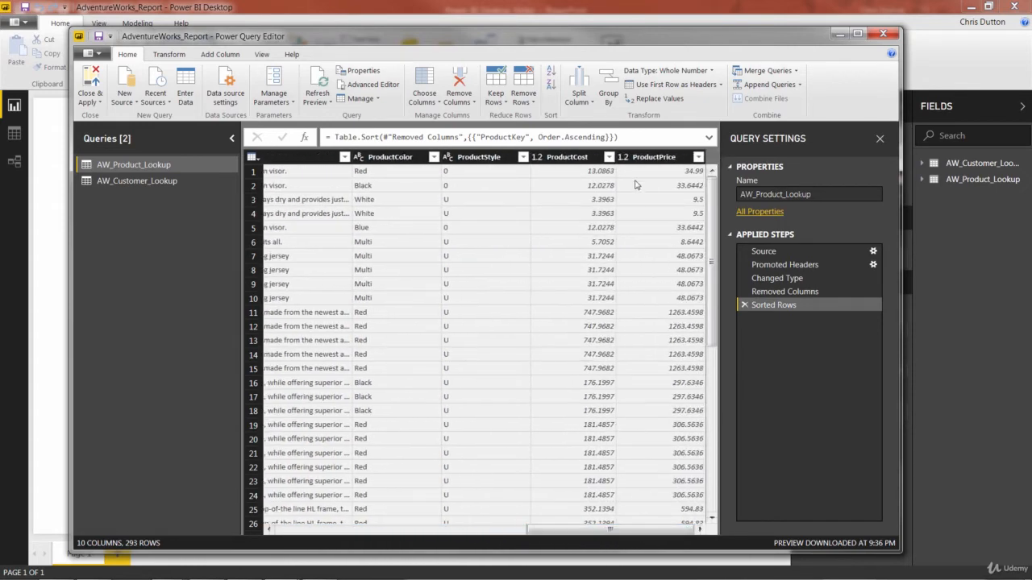
pyautogui.click(653, 158)
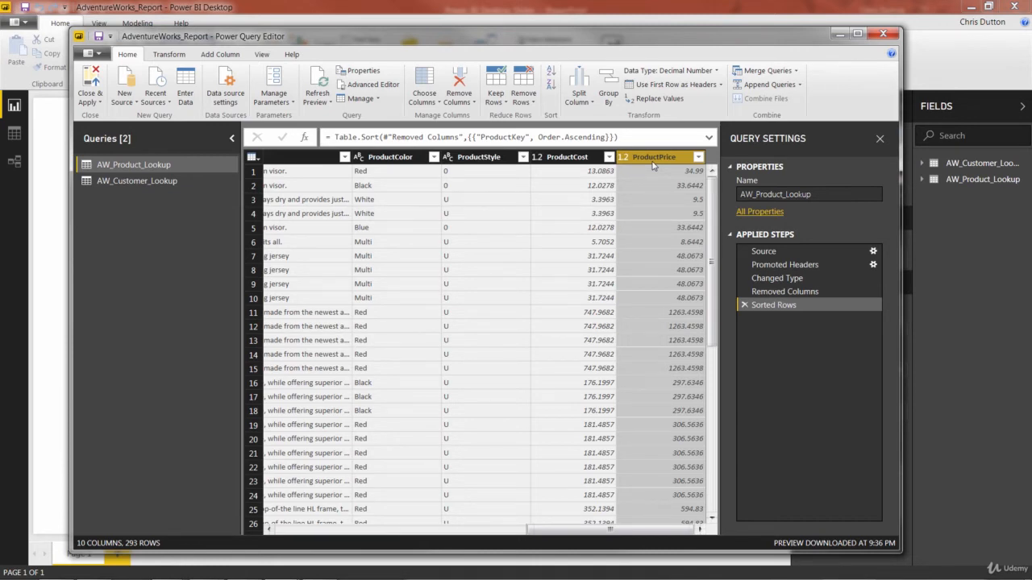
pyautogui.click(170, 55)
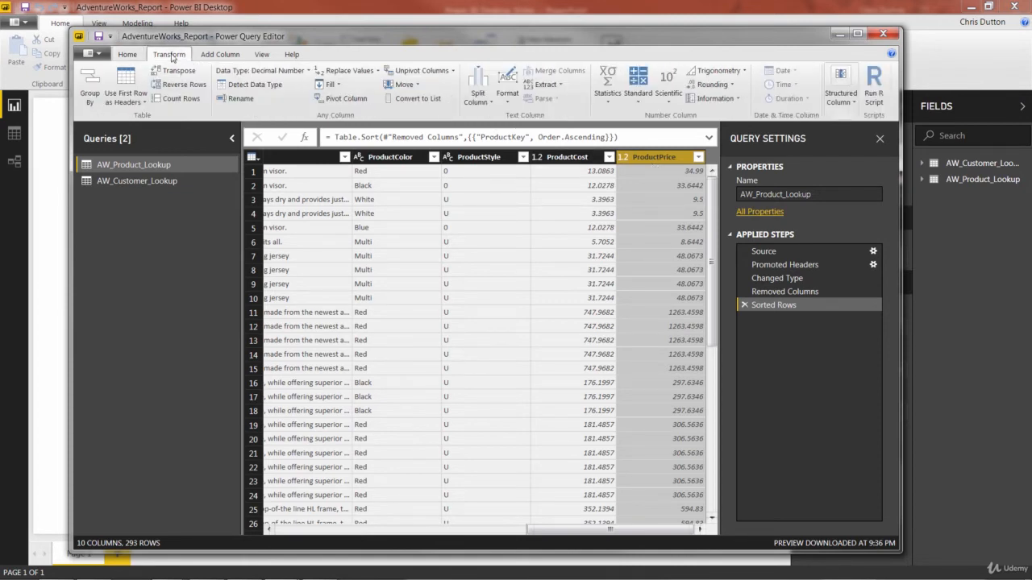
pyautogui.click(609, 93)
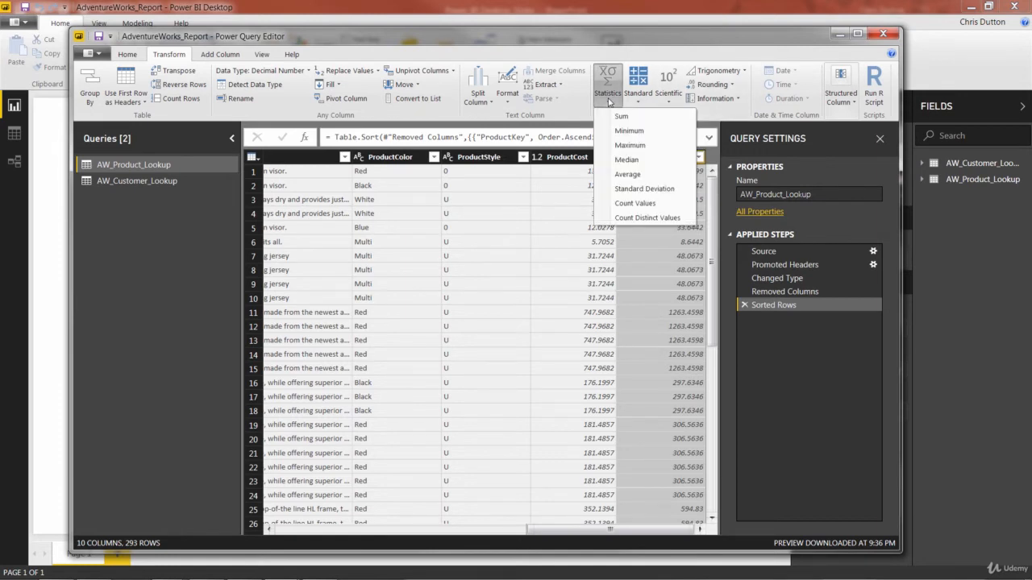
pyautogui.click(635, 175)
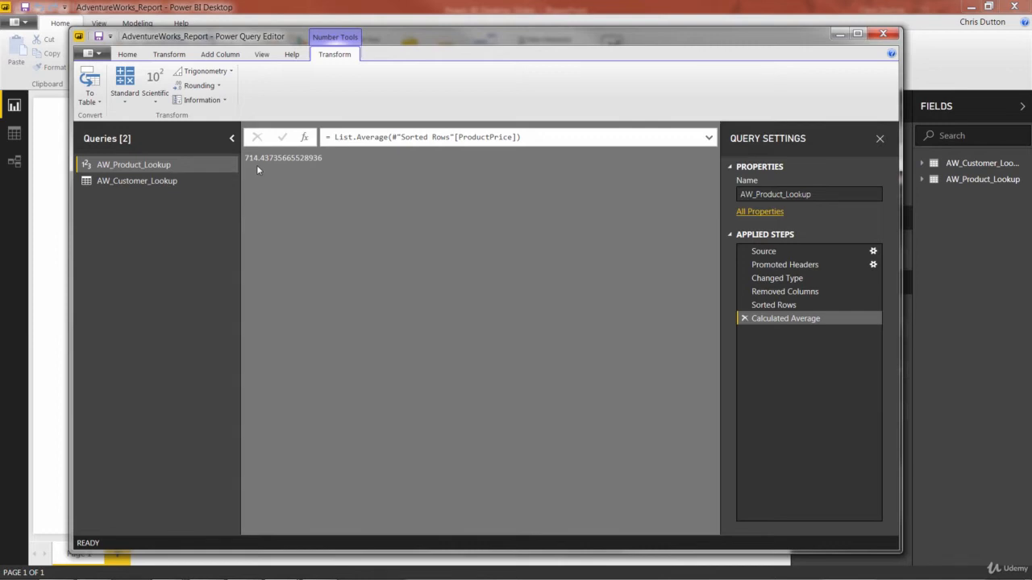
pyautogui.click(745, 318)
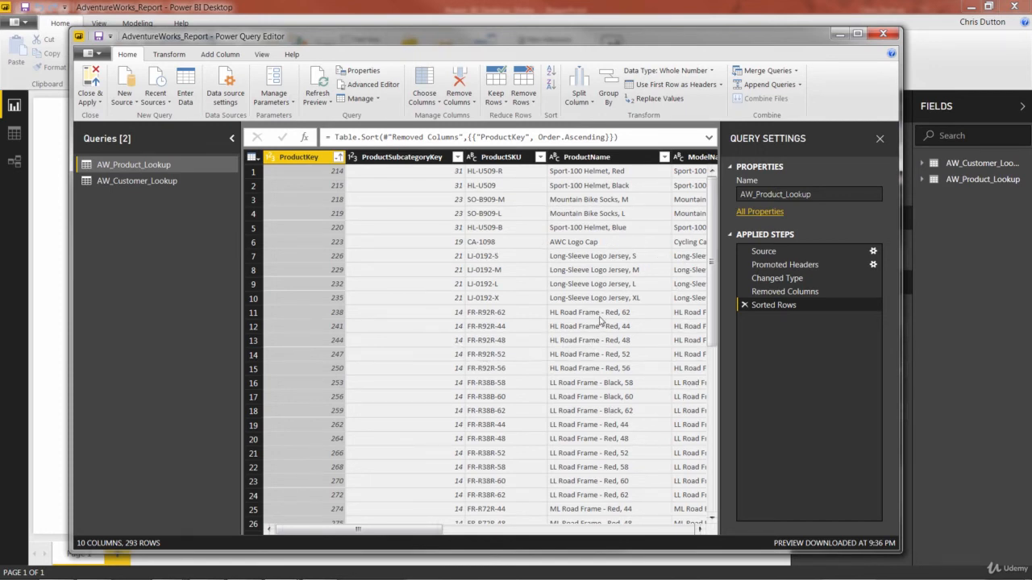
# Calculate the maximum of the ProductPrice column
pyautogui.moveTo(429, 533); pyautogui.dragTo(686, 534)
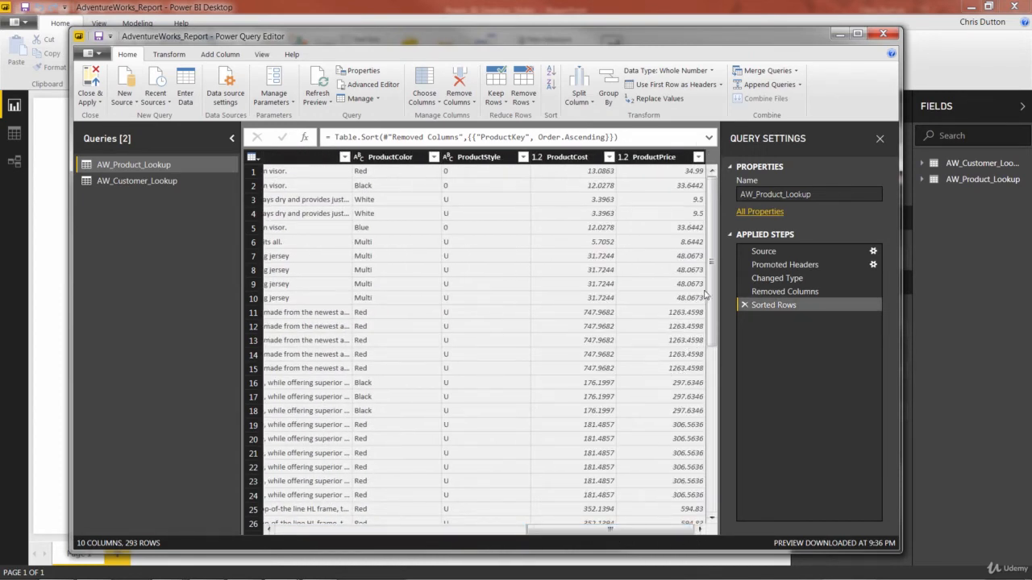
pyautogui.moveTo(709, 296)
pyautogui.mouseDown()
pyautogui.moveTo(708, 345)
pyautogui.moveTo(711, 300)
pyautogui.mouseUp()
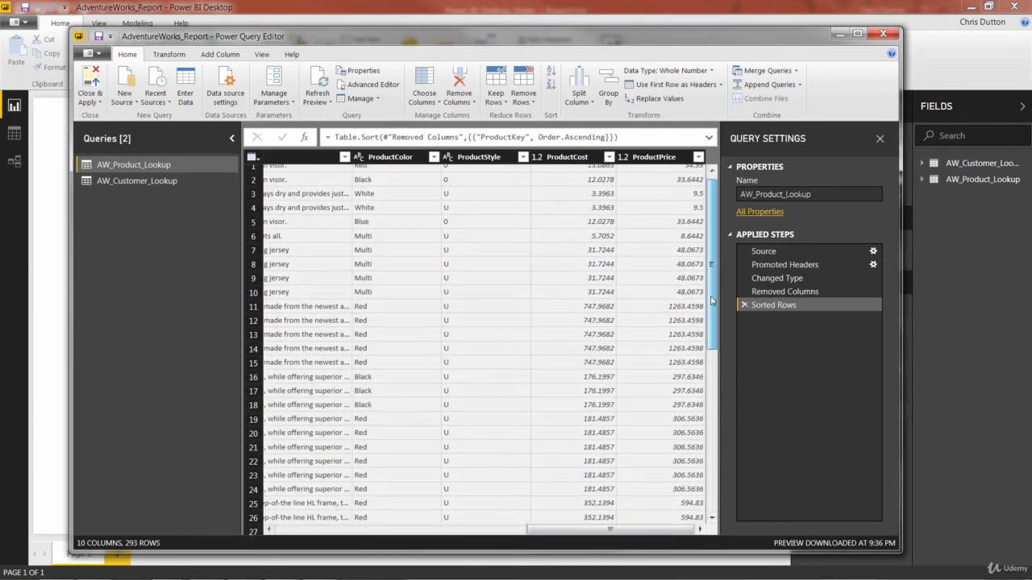
pyautogui.click(652, 159)
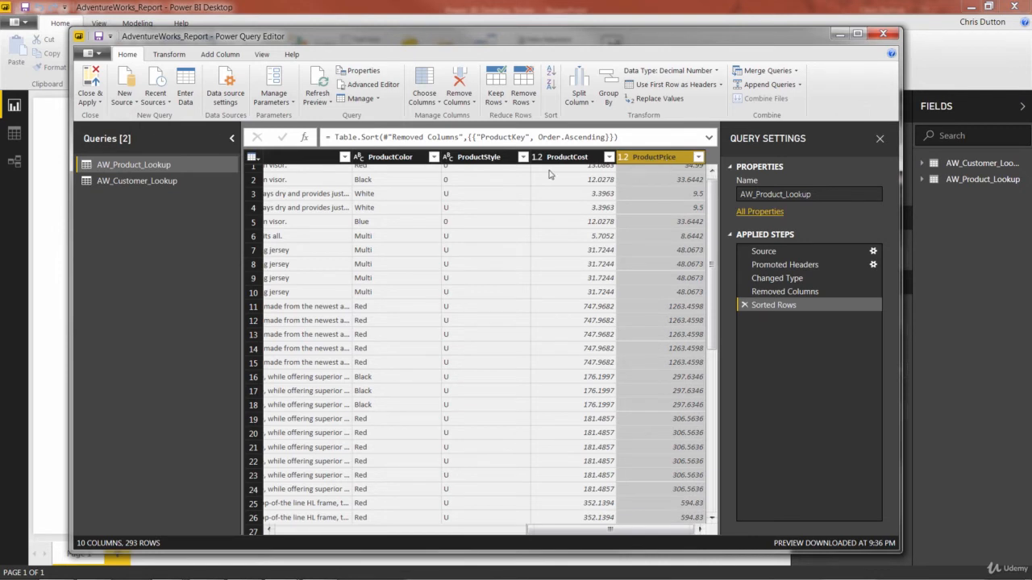
pyautogui.click(167, 54)
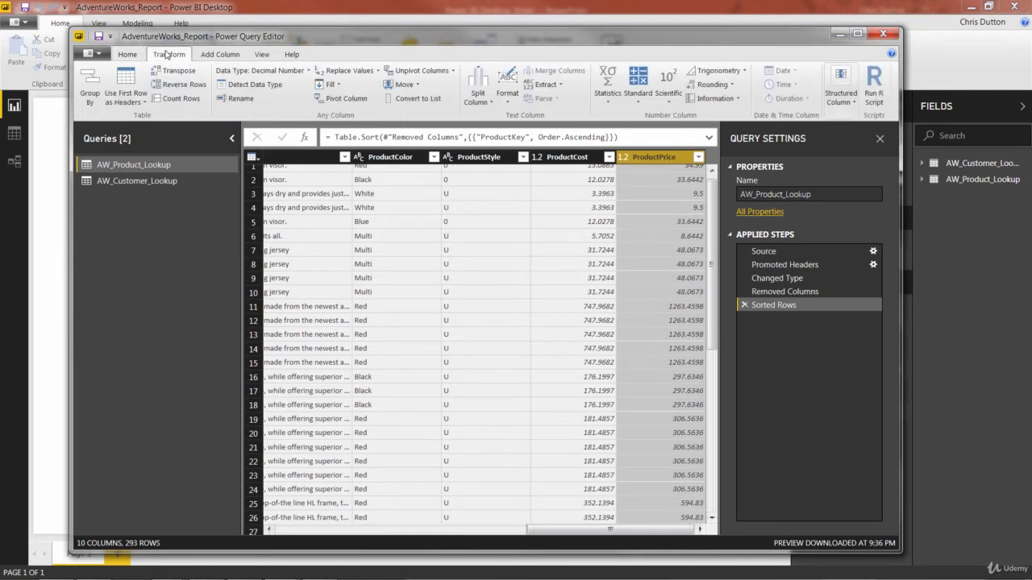
pyautogui.click(612, 100)
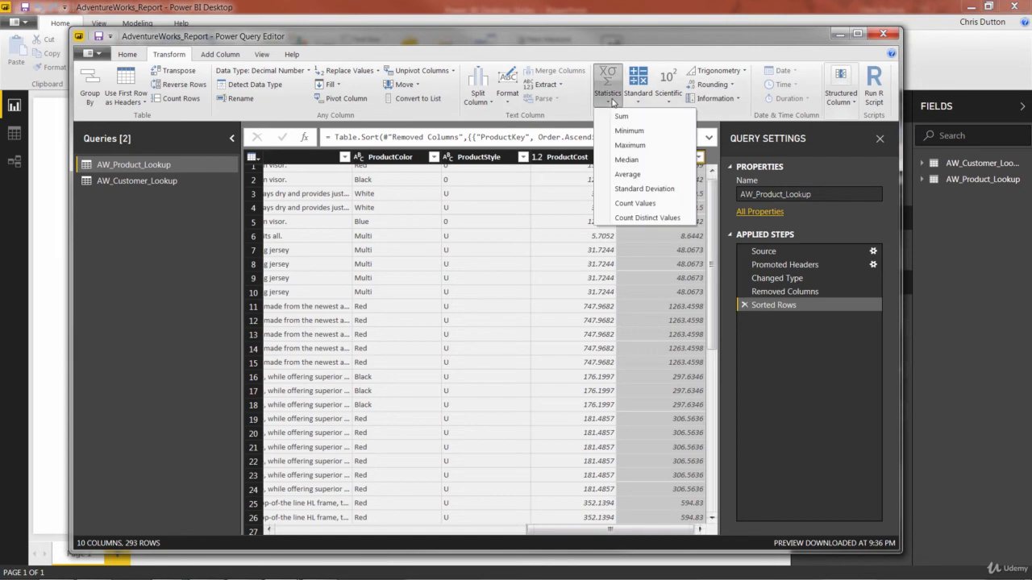
pyautogui.click(632, 146)
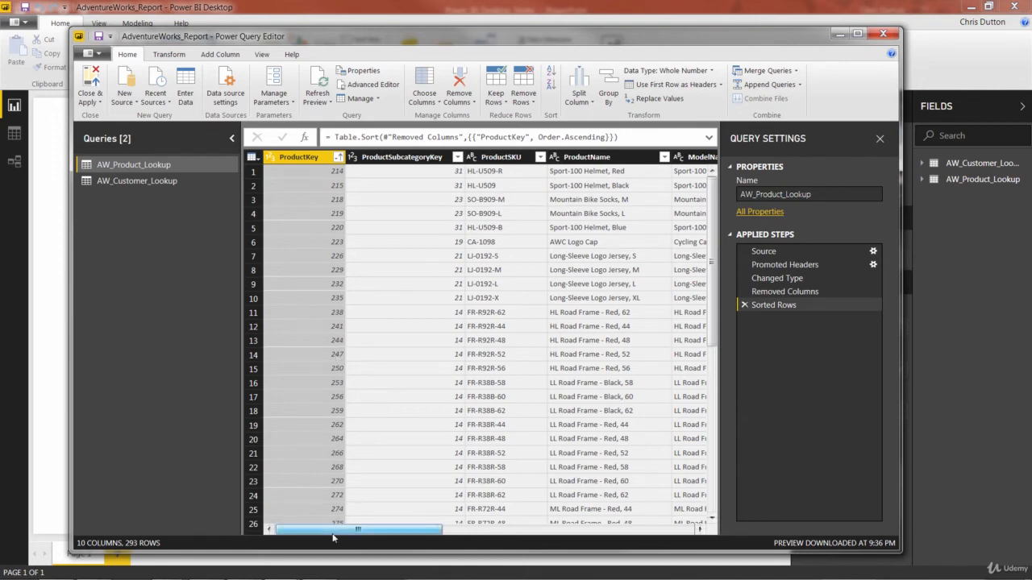
# Round the ProductCost and ProductPrice columns to 2 decimal places
pyautogui.moveTo(333, 535); pyautogui.dragTo(617, 556)
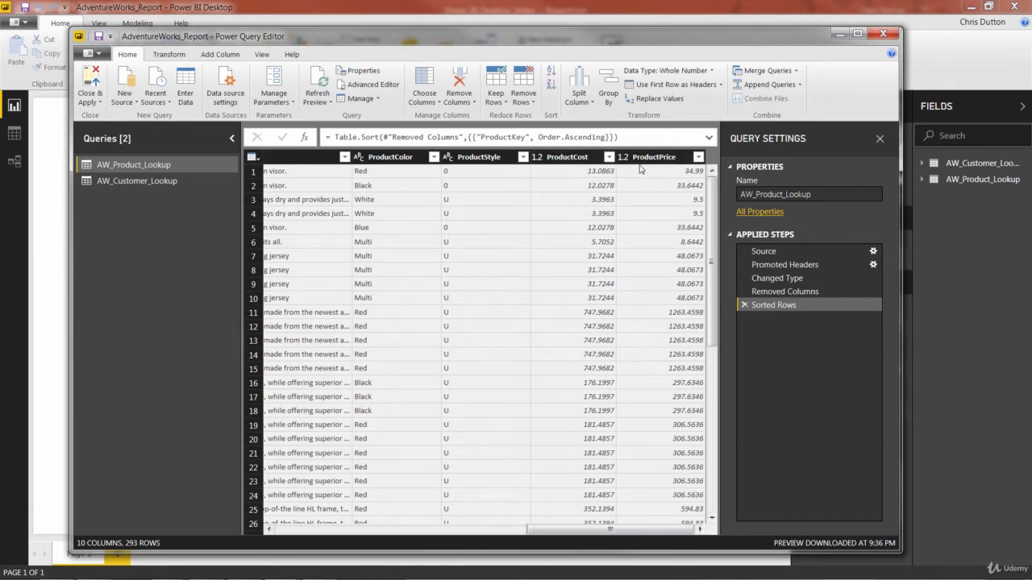
pyautogui.click(557, 160)
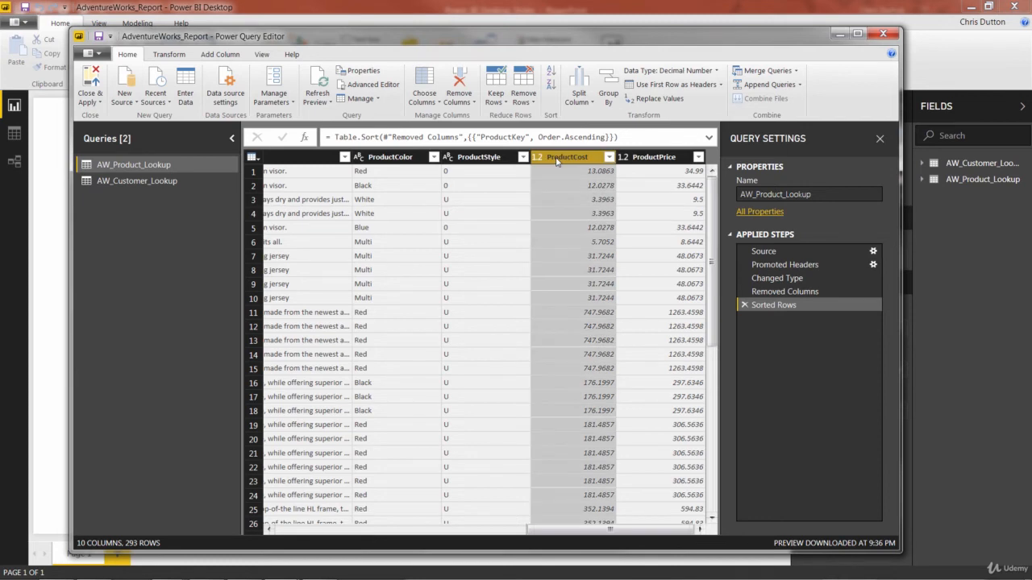
pyautogui.keyDown('ctrl'); pyautogui.click(652, 161); pyautogui.keyUp('ctrl')
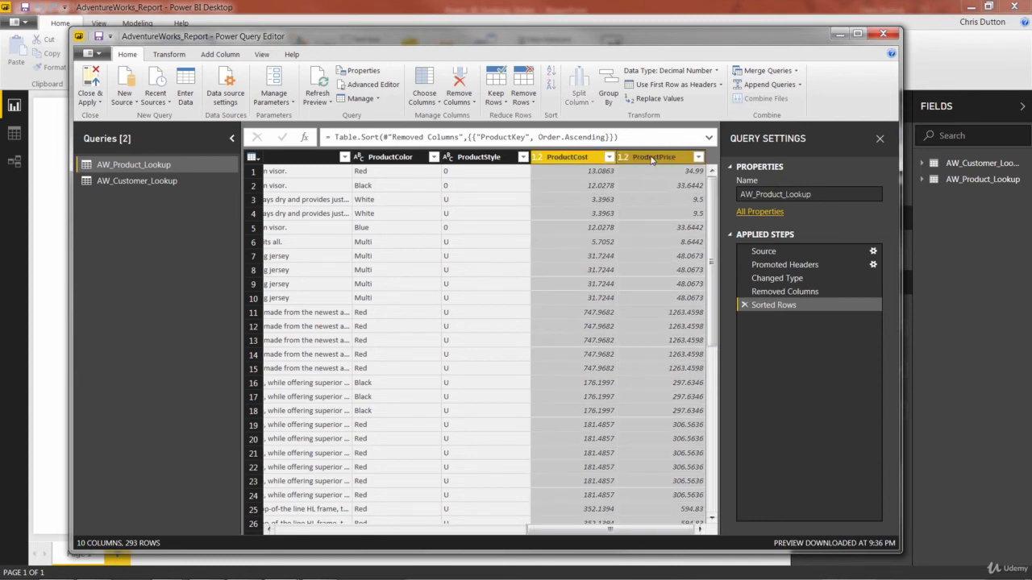
pyautogui.click(169, 54)
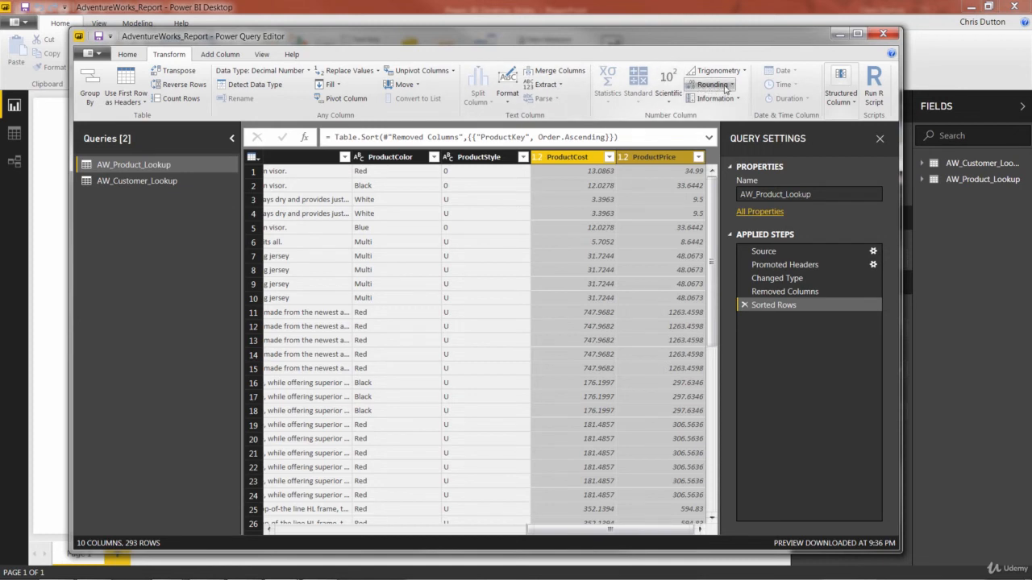
pyautogui.click(725, 86)
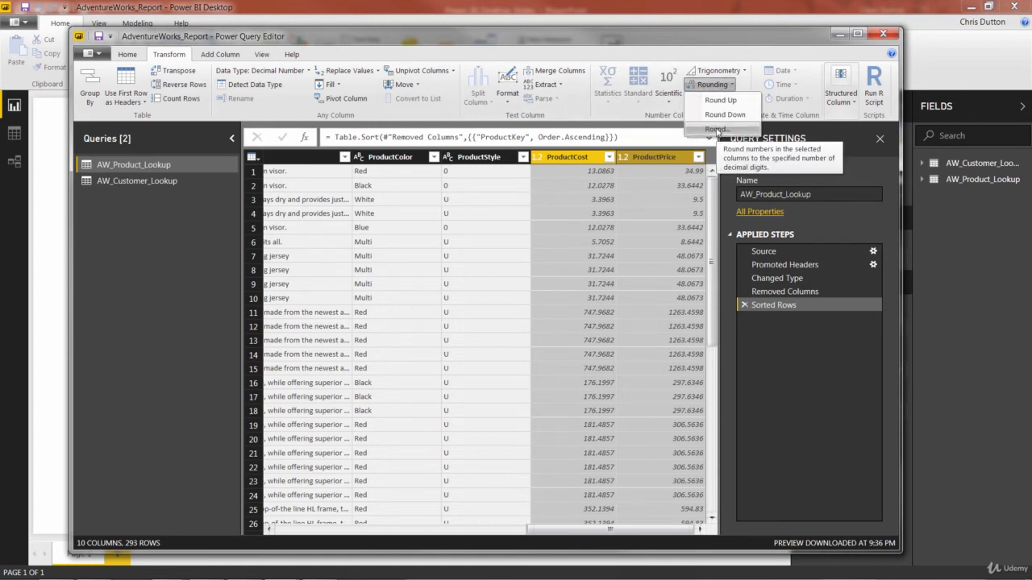
pyautogui.click(717, 130)
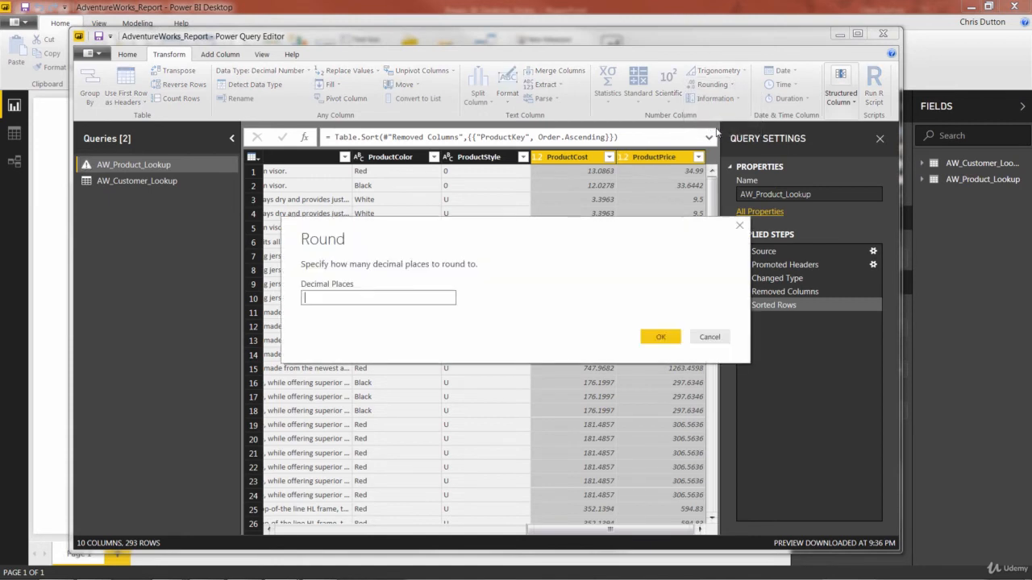
pyautogui.write('2')
pyautogui.click(659, 337)
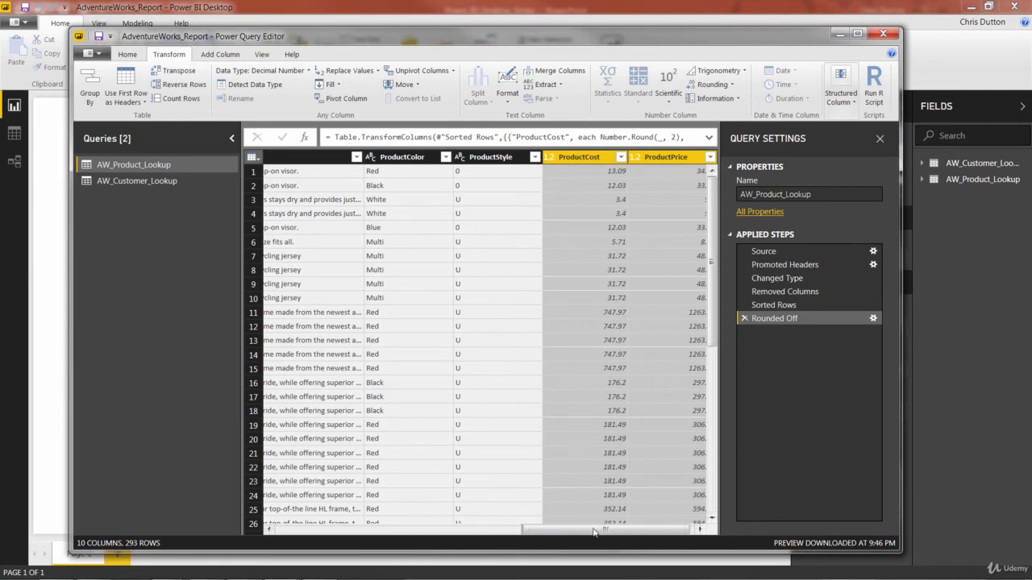
# Add a new column that multiplies ProductPrice by 0.9
pyautogui.moveTo(600, 530); pyautogui.dragTo(609, 531)
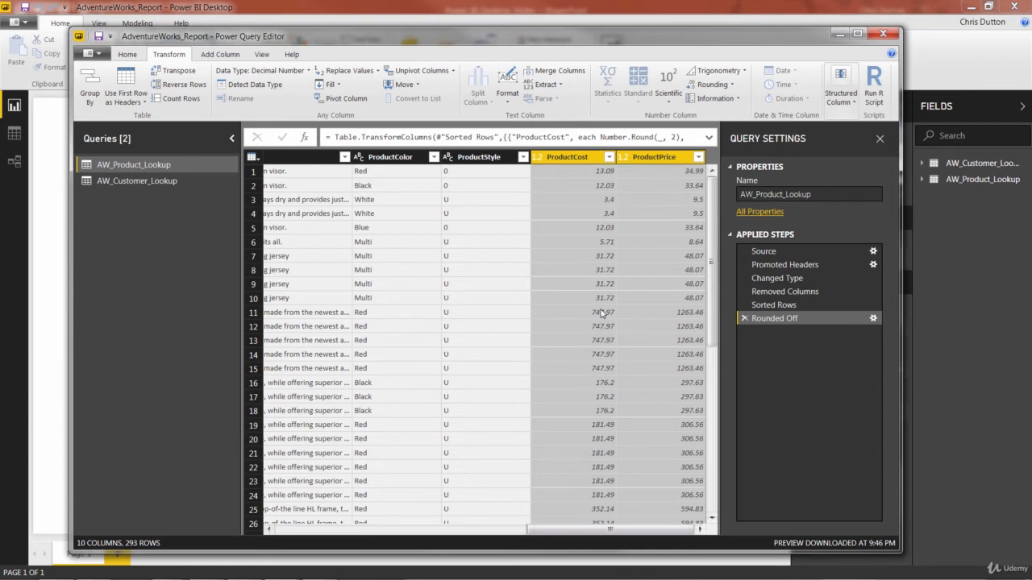
pyautogui.click(657, 159)
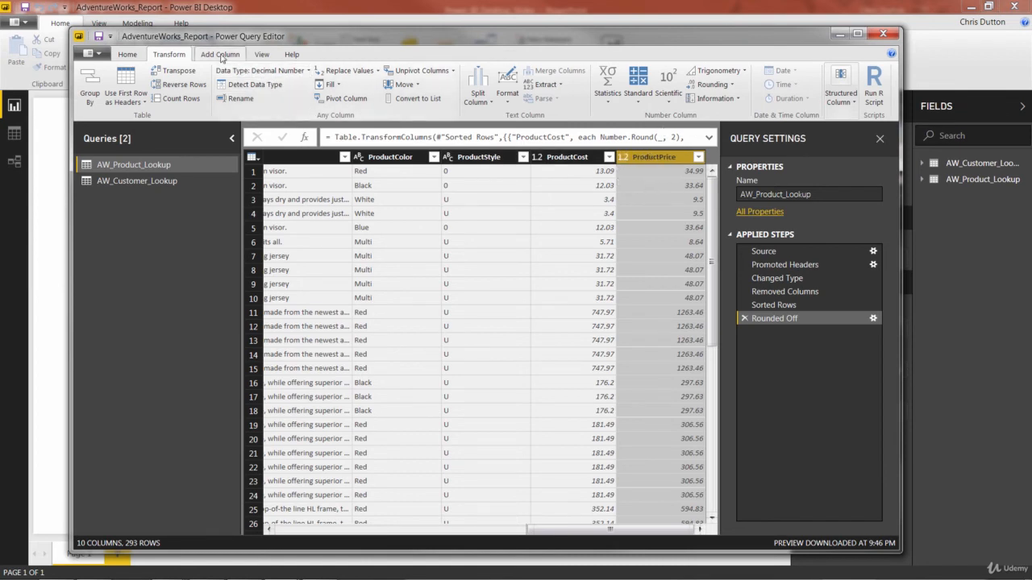
pyautogui.click(226, 54)
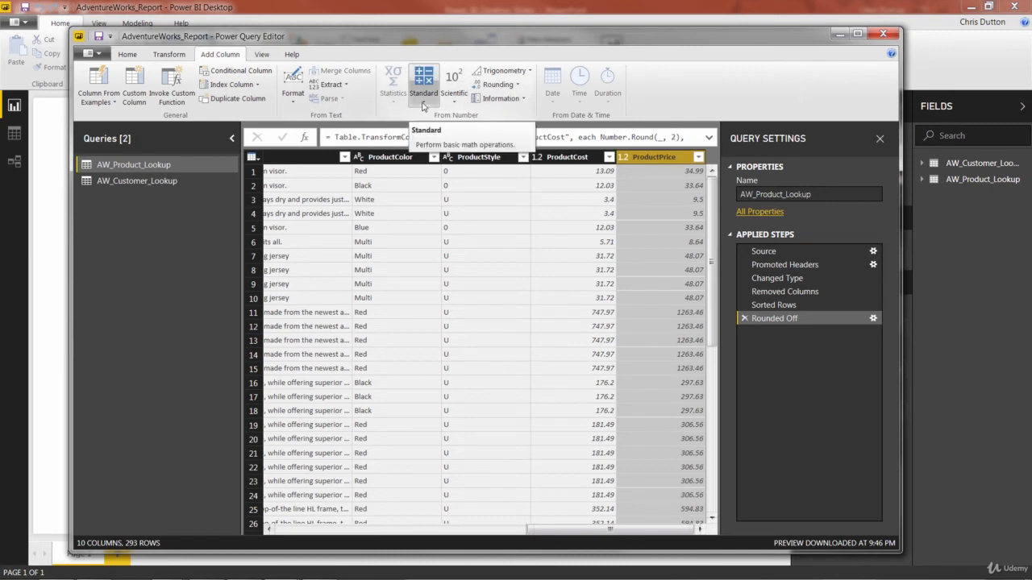
pyautogui.click(423, 105)
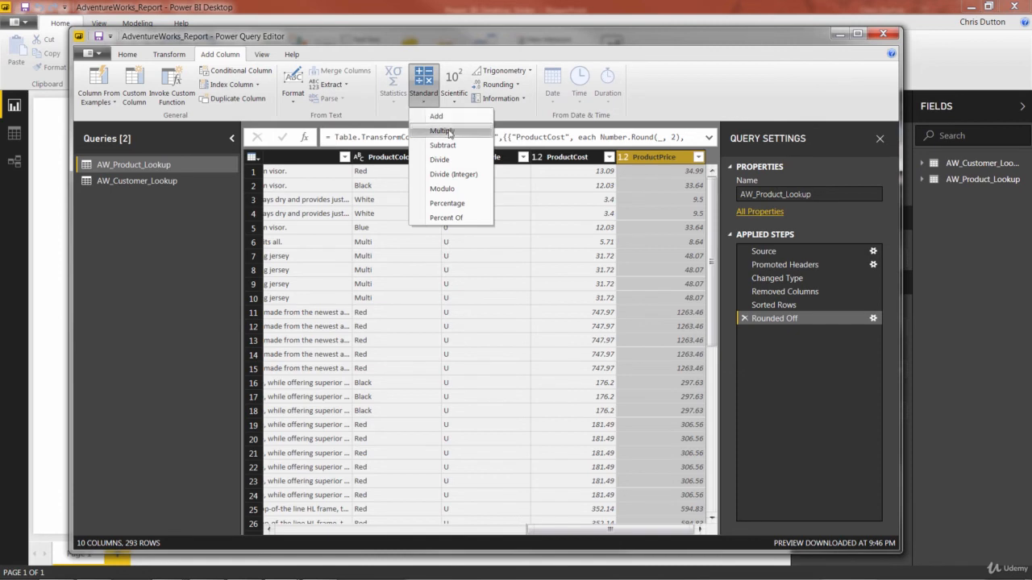
pyautogui.click(443, 131)
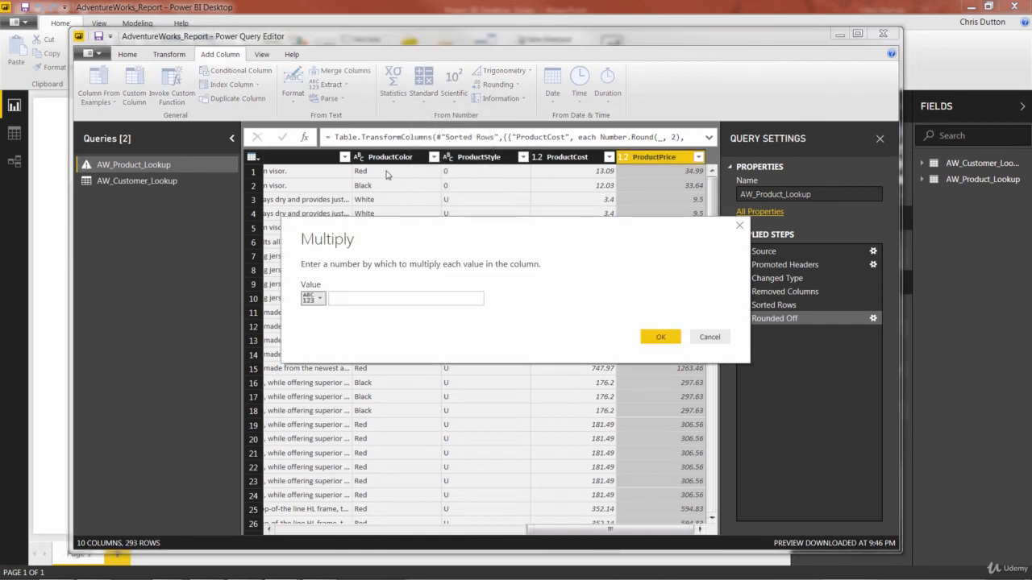
pyautogui.click(347, 300)
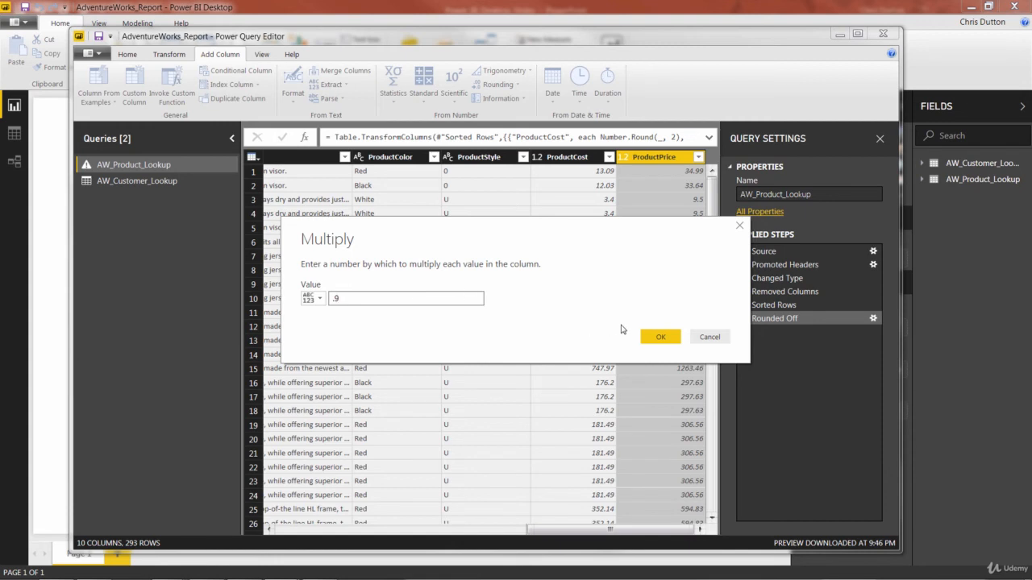
pyautogui.click(655, 338)
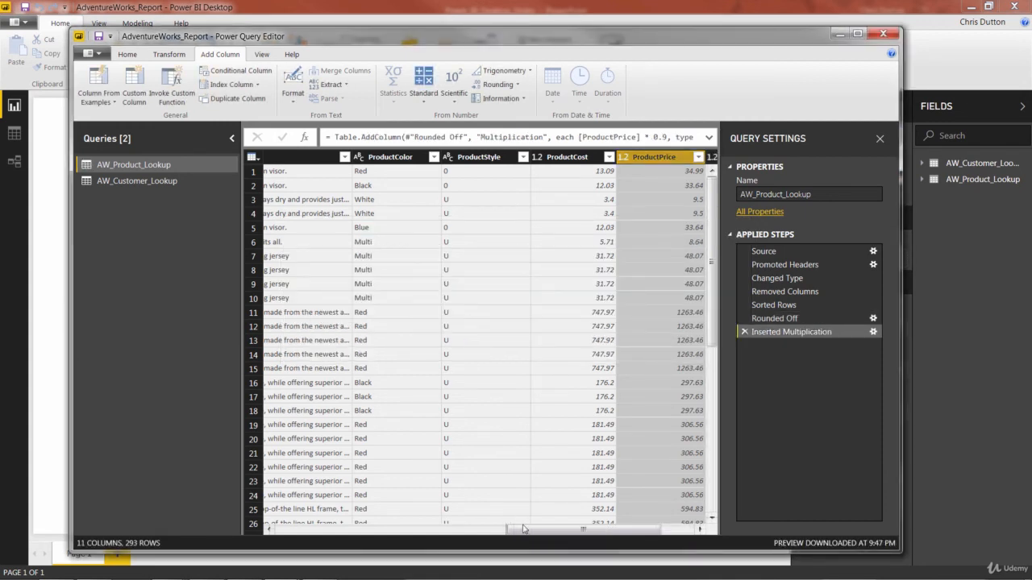
# Rename the new Multiplication column to DiscountPrice
pyautogui.moveTo(525, 530); pyautogui.dragTo(567, 536)
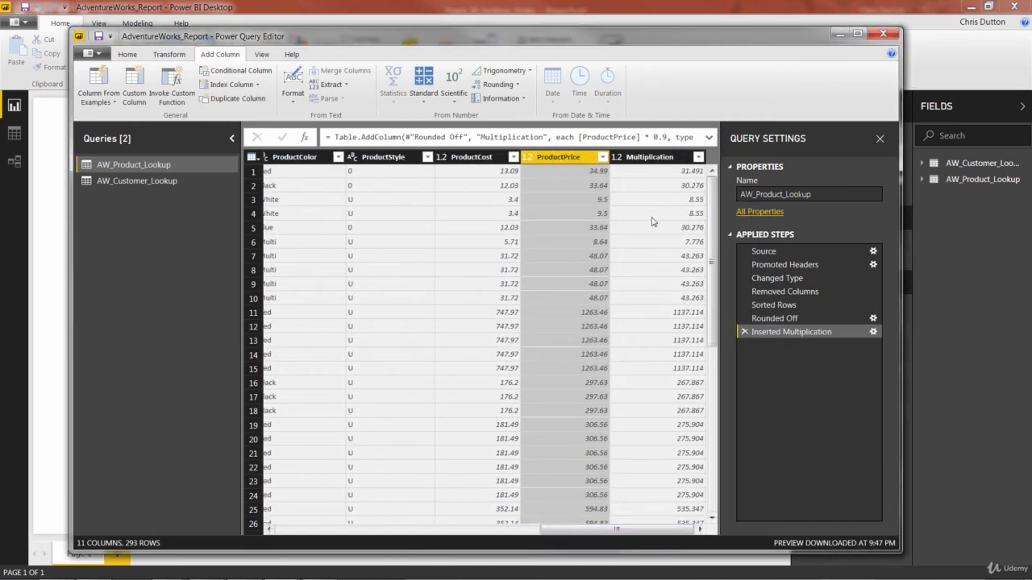
pyautogui.doubleClick(653, 158)
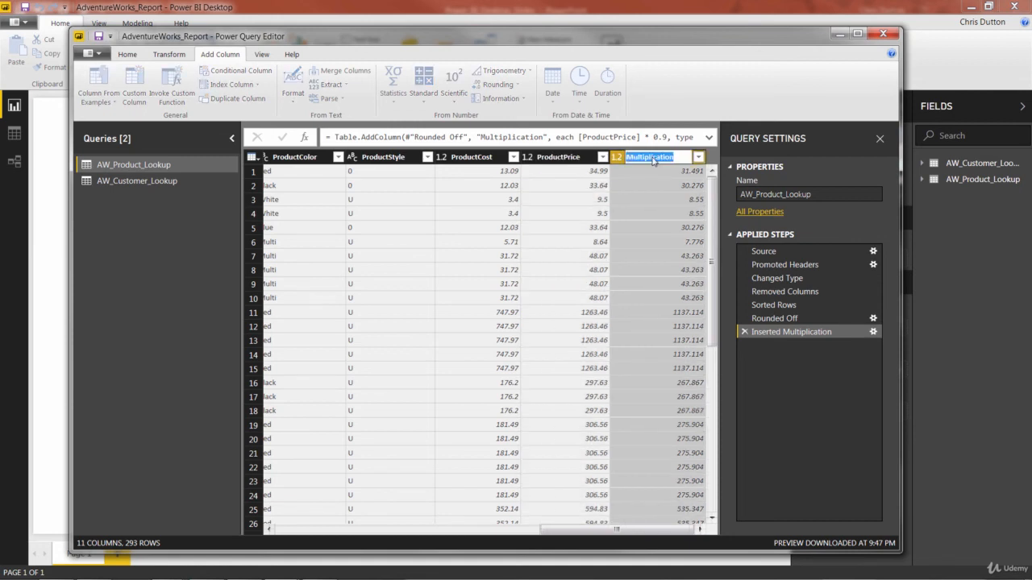
pyautogui.write('DiscountPrice')
pyautogui.press('Return')
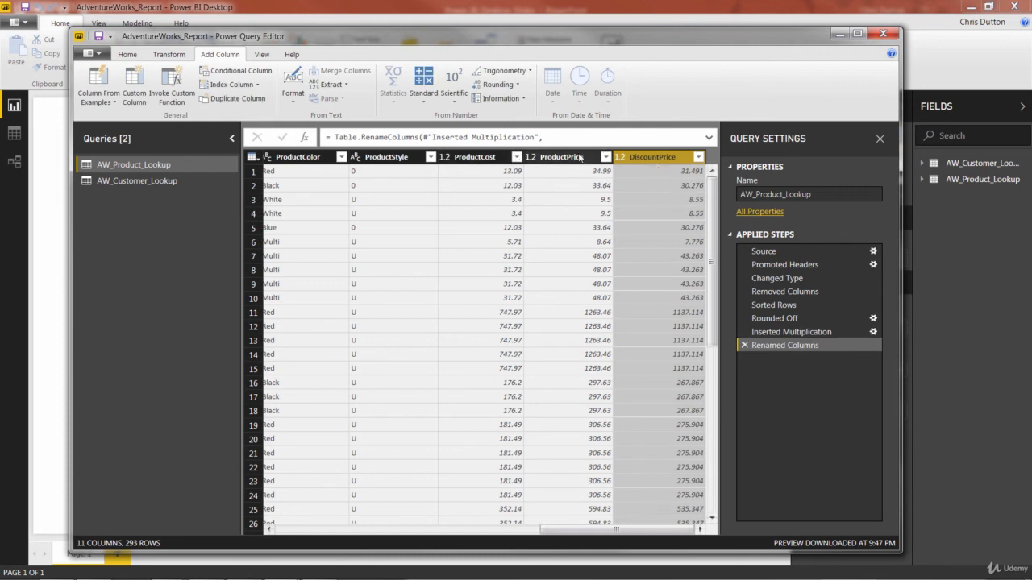
# Round the DiscountPrice column to 2 decimal places
pyautogui.click(172, 54)
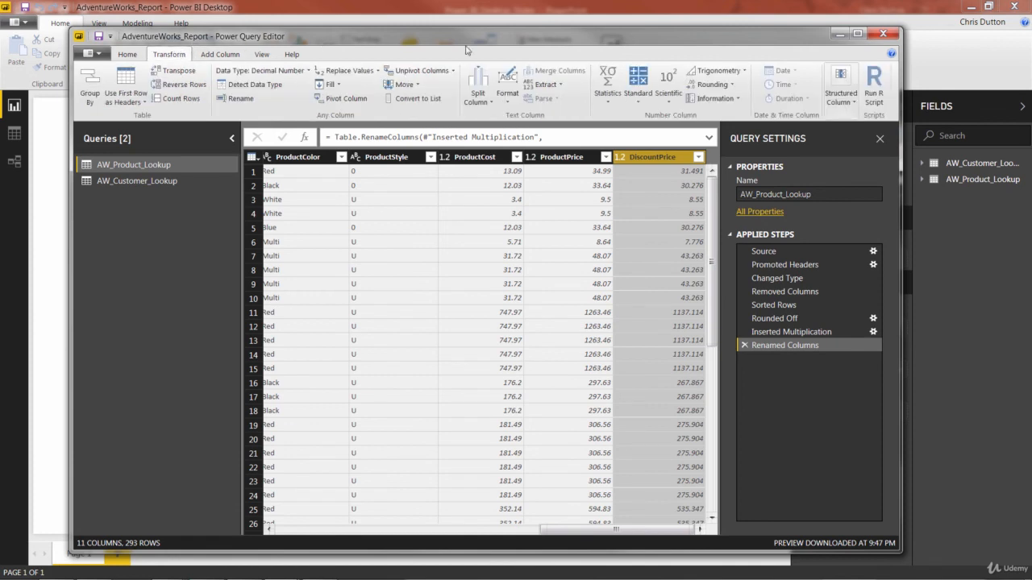
pyautogui.click(711, 83)
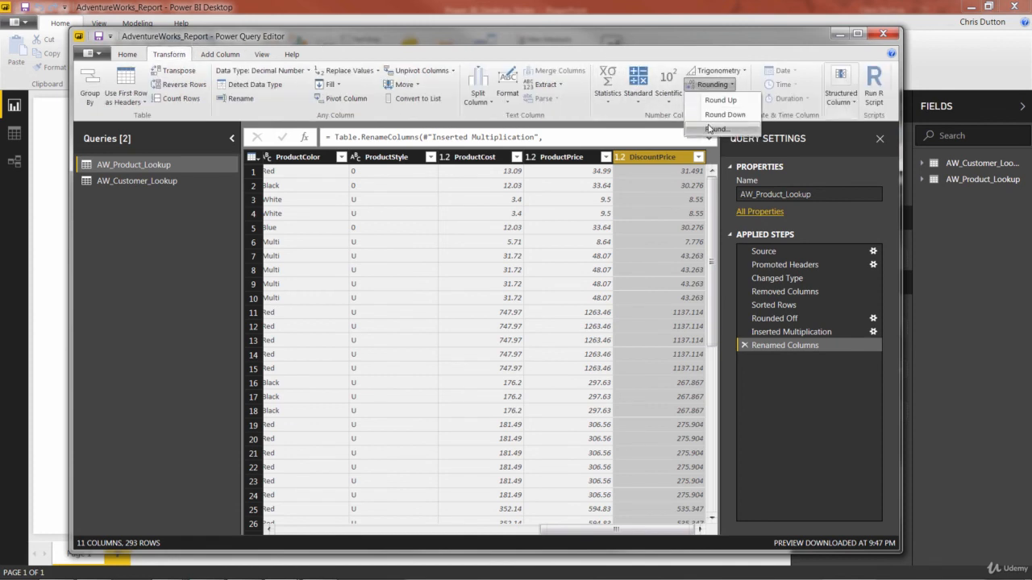
pyautogui.click(717, 129)
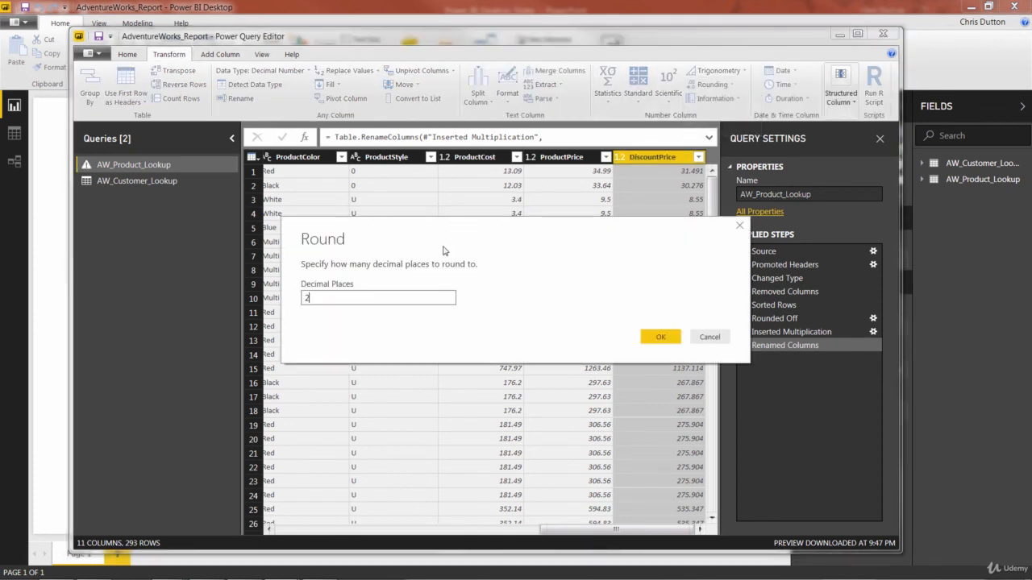
pyautogui.write('2')
pyautogui.click(649, 337)
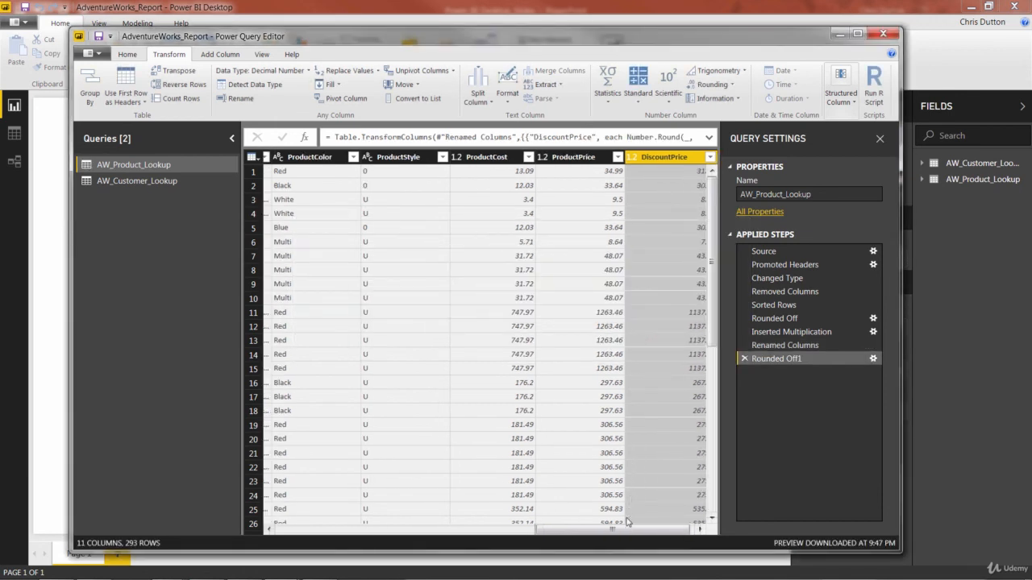
# Close the Power Query Editor and apply the pending query changes
pyautogui.moveTo(626, 528); pyautogui.dragTo(629, 527)
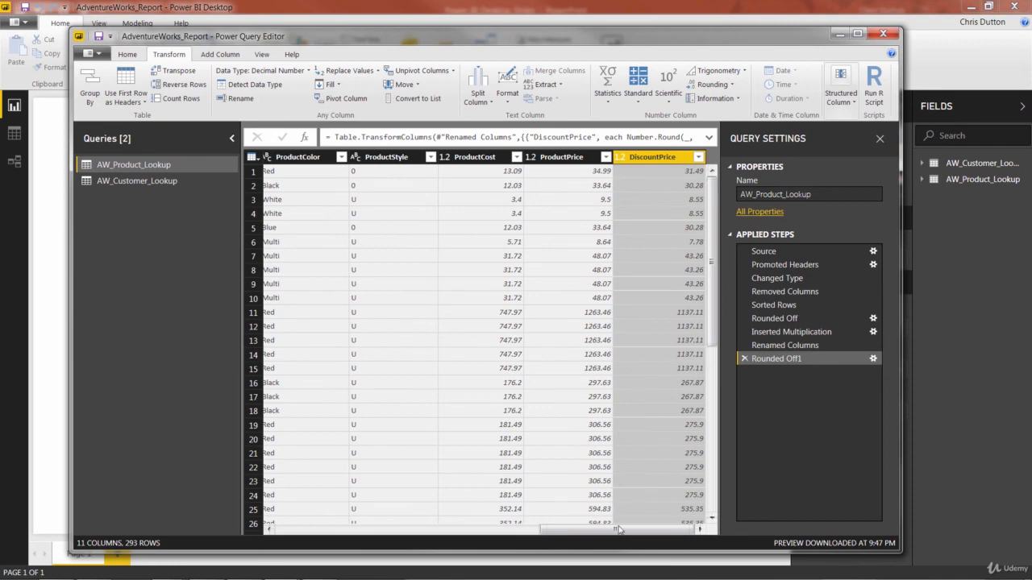
pyautogui.moveTo(618, 529); pyautogui.dragTo(337, 529)
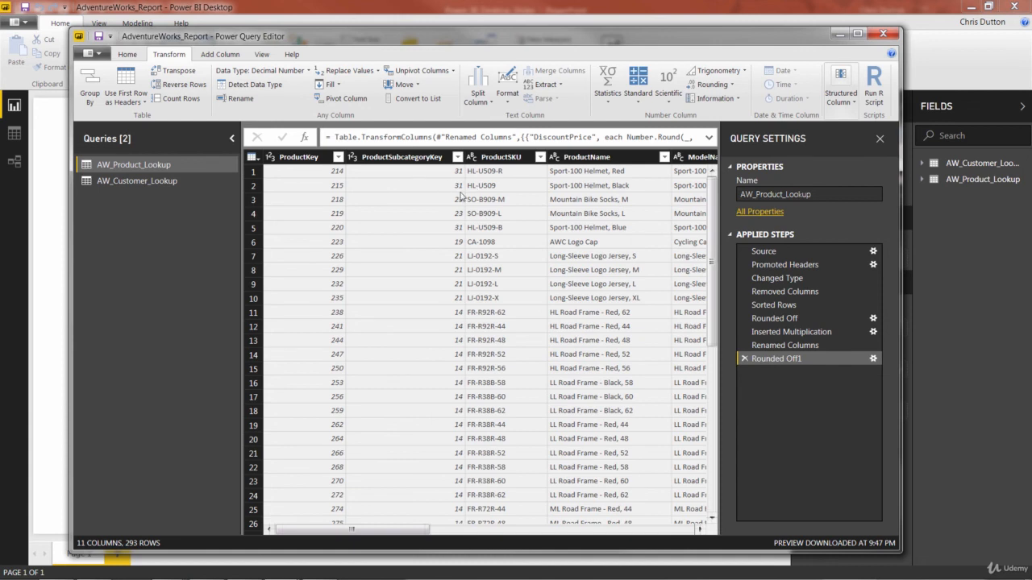
pyautogui.click(129, 54)
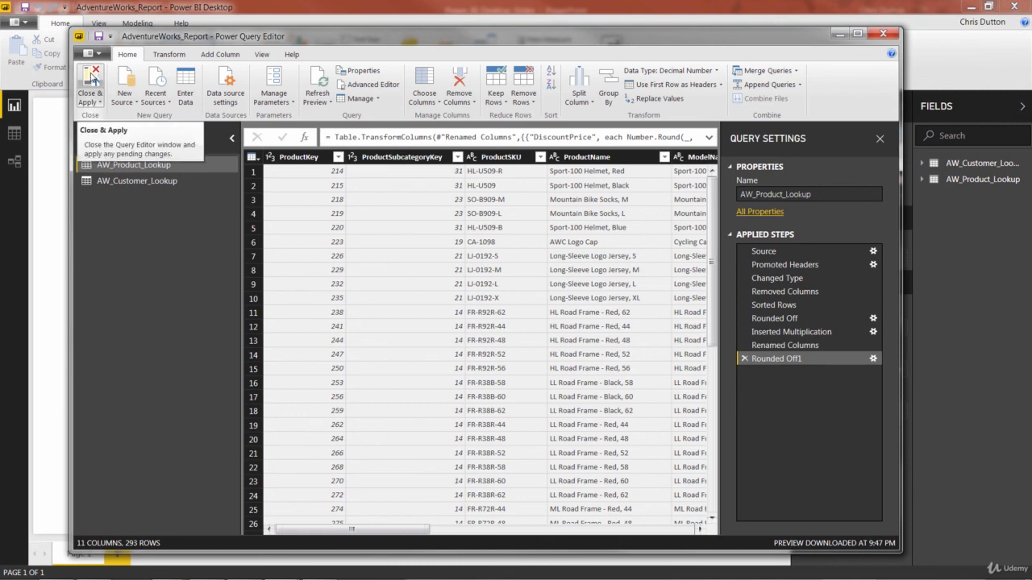
pyautogui.click(91, 81)
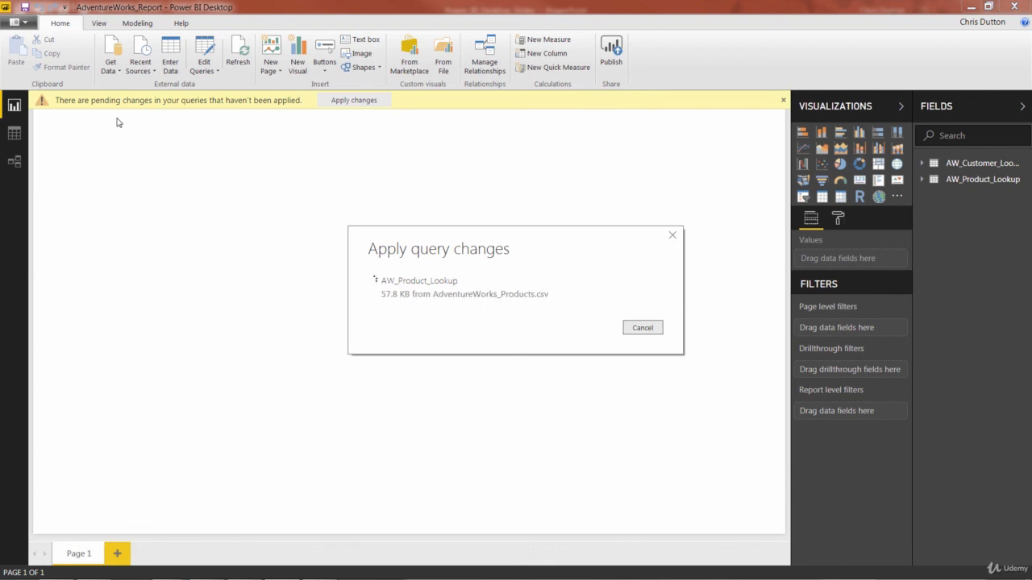
# Switch to the relationships view and browse the AW_Product_Lookup table's field list
pyautogui.click(14, 162)
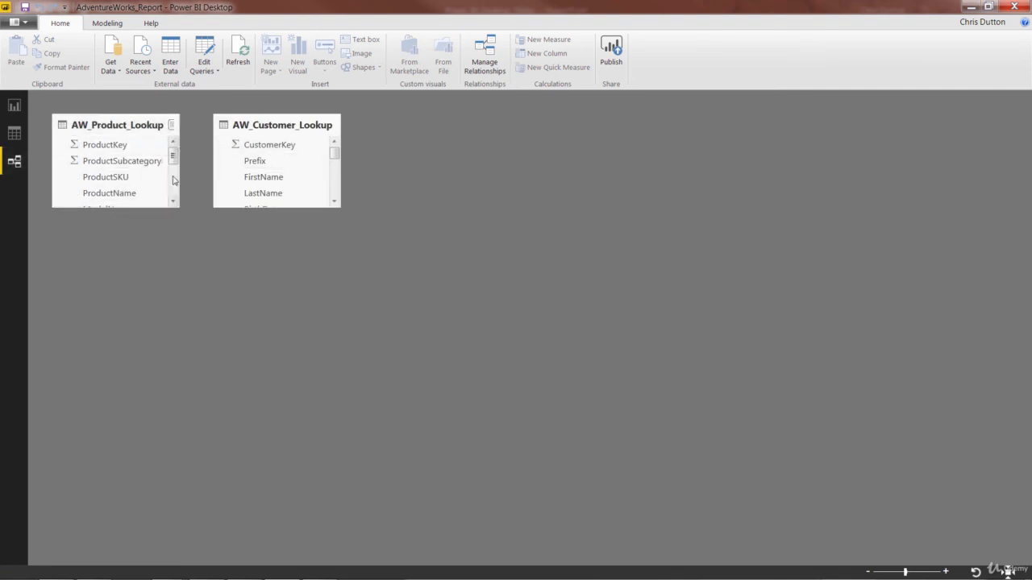
pyautogui.moveTo(174, 161)
pyautogui.mouseDown()
pyautogui.moveTo(174, 188)
pyautogui.moveTo(175, 154)
pyautogui.mouseUp()
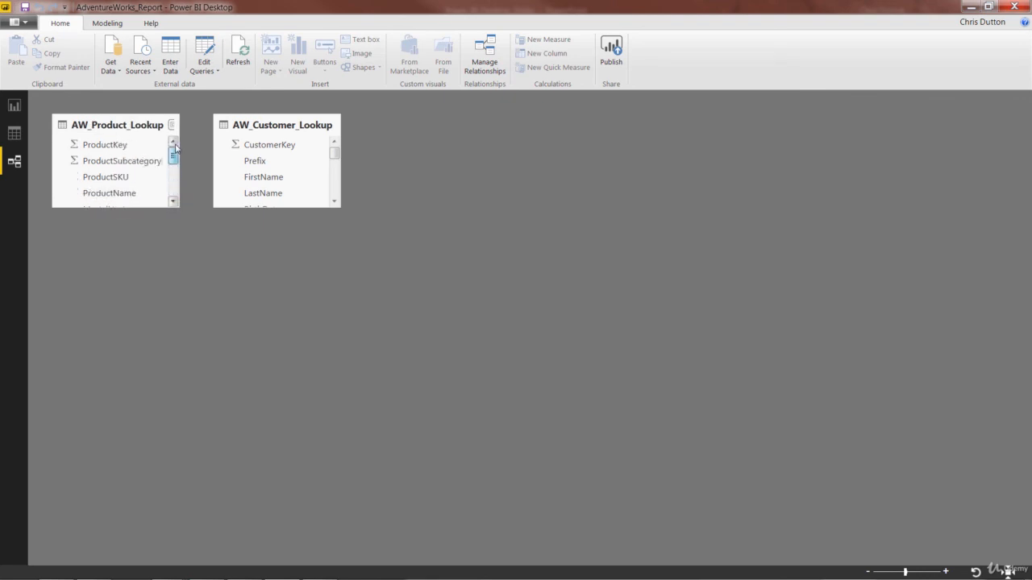